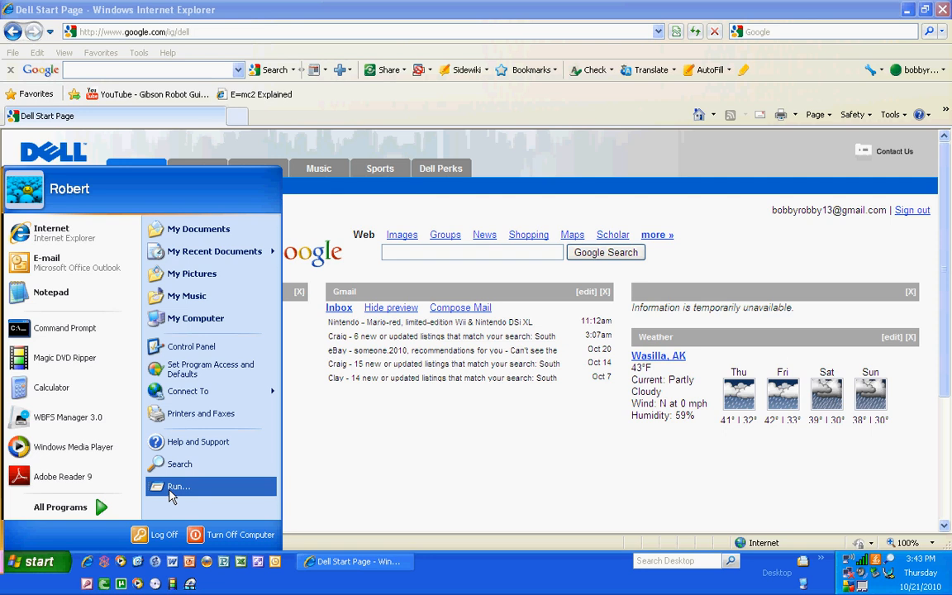
# Run ipconfig /all in a cmd command prompt to look up the router's default gateway address, and close the prompt
pyautogui.click(173, 488)
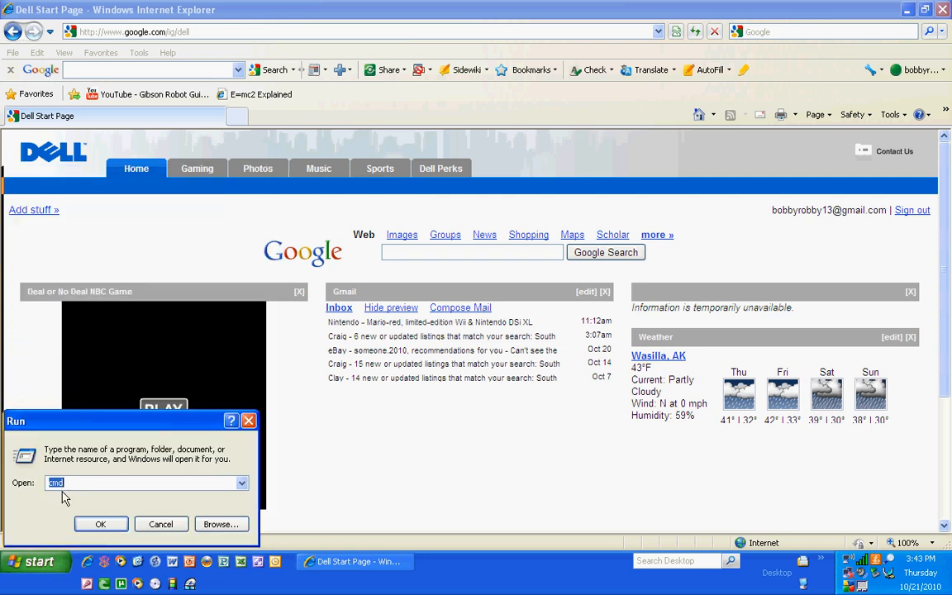
pyautogui.click(105, 528)
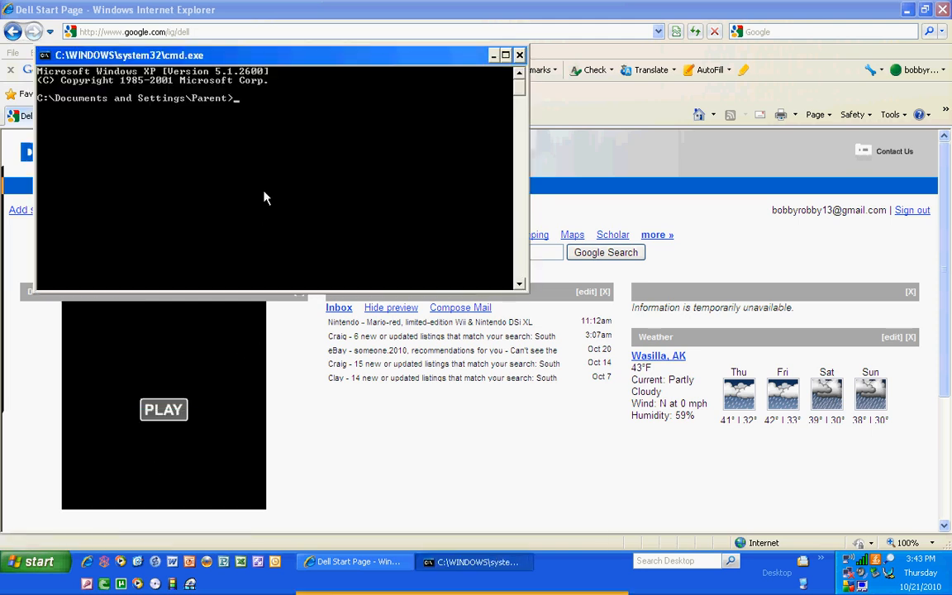
pyautogui.write('ipconfig /all')
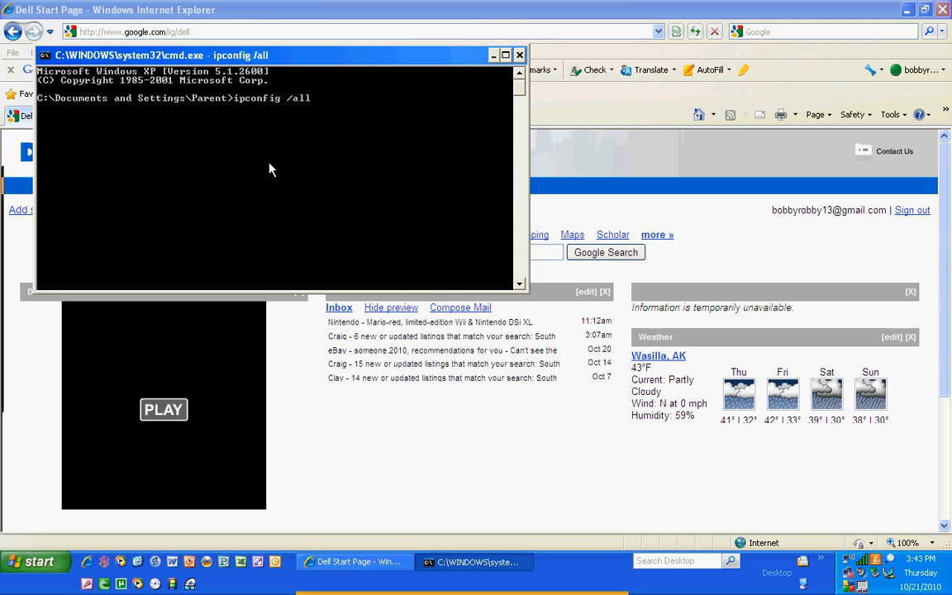
pyautogui.press('Return')
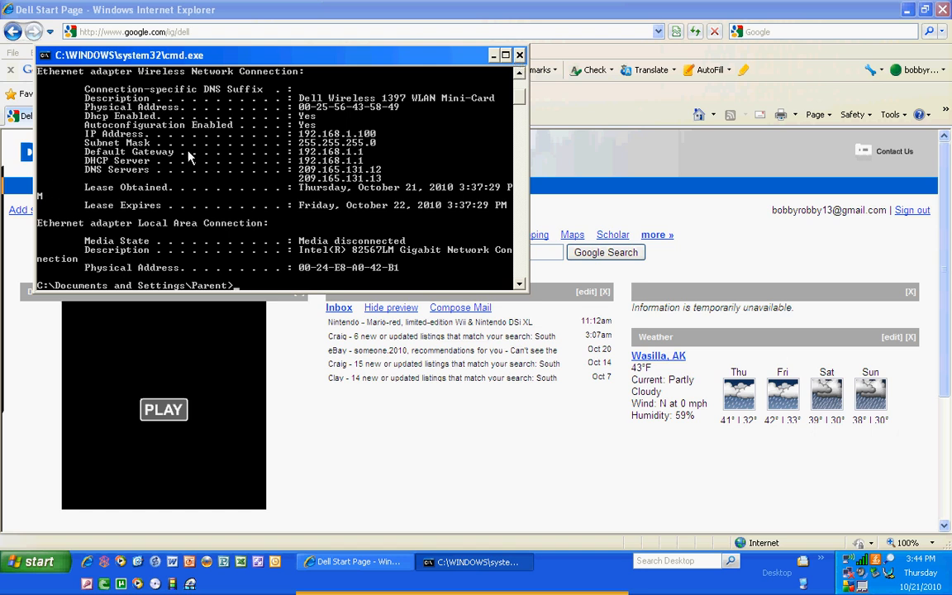
pyautogui.click(520, 55)
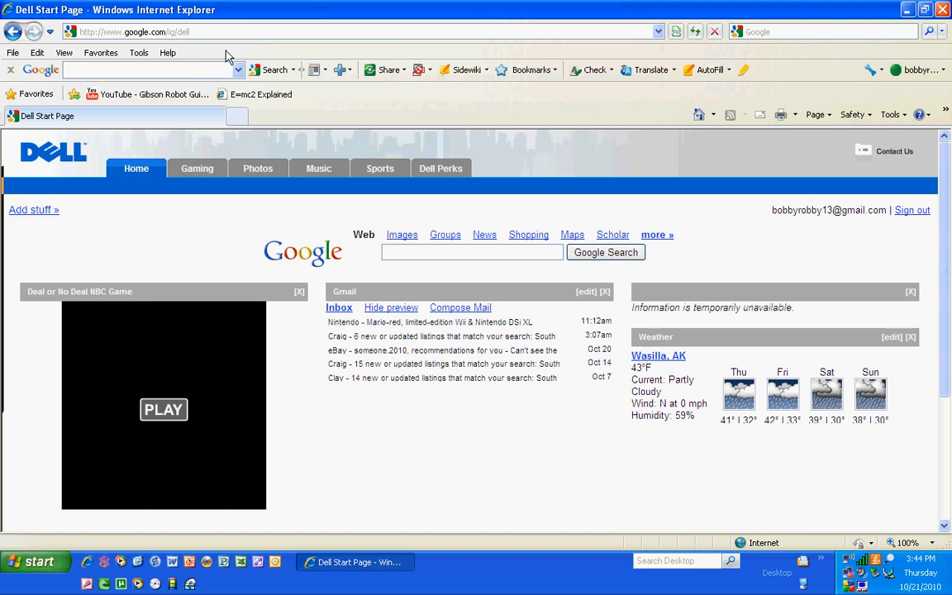
pyautogui.click(246, 34)
pyautogui.press('BackSpace')
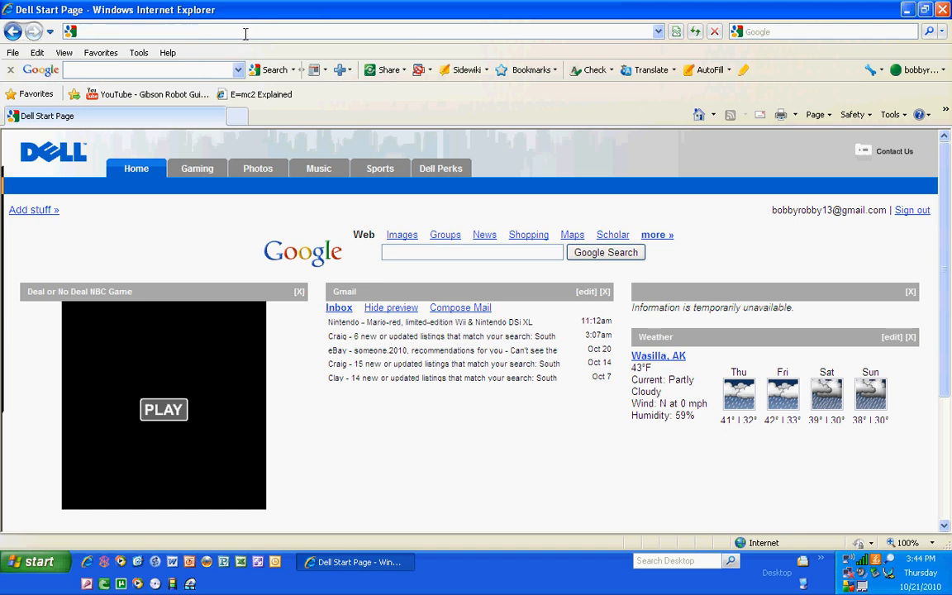
pyautogui.write('1')
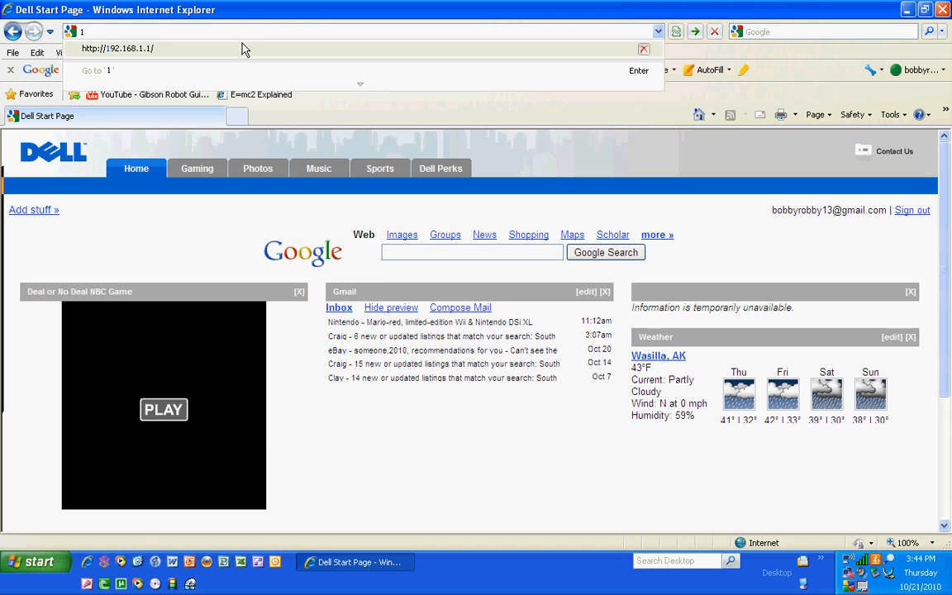
pyautogui.click(242, 47)
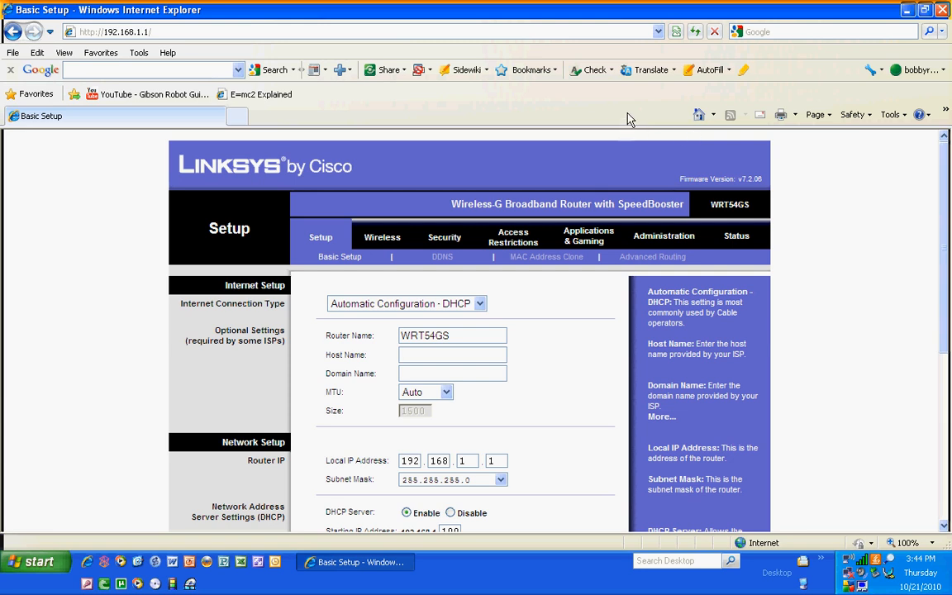
pyautogui.click(942, 10)
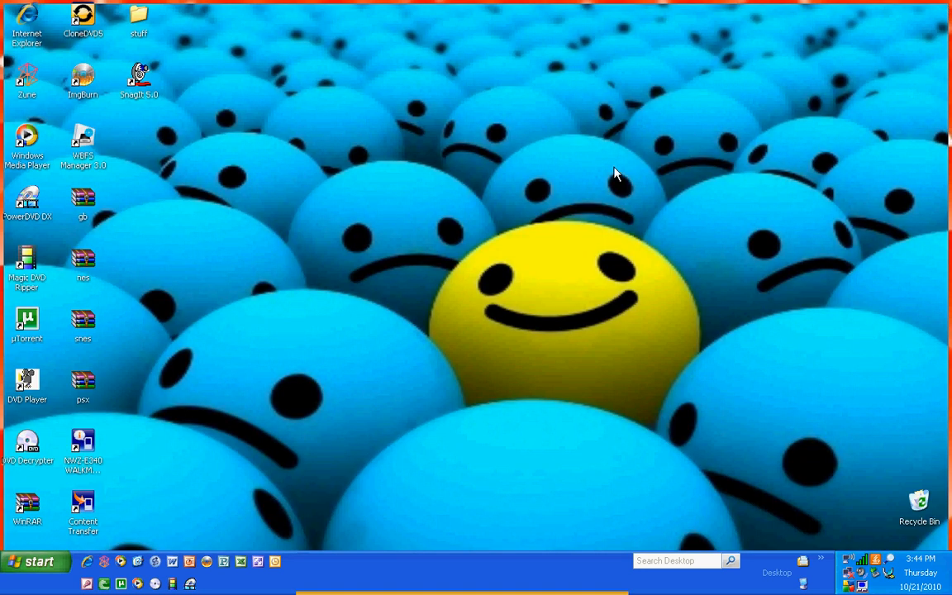
pyautogui.click(88, 562)
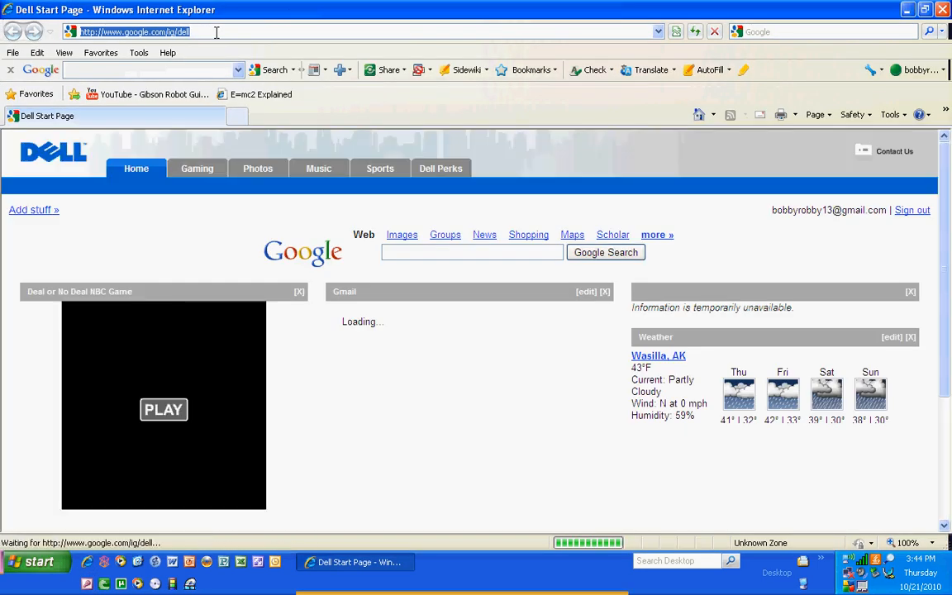
pyautogui.press('BackSpace')
pyautogui.write('1')
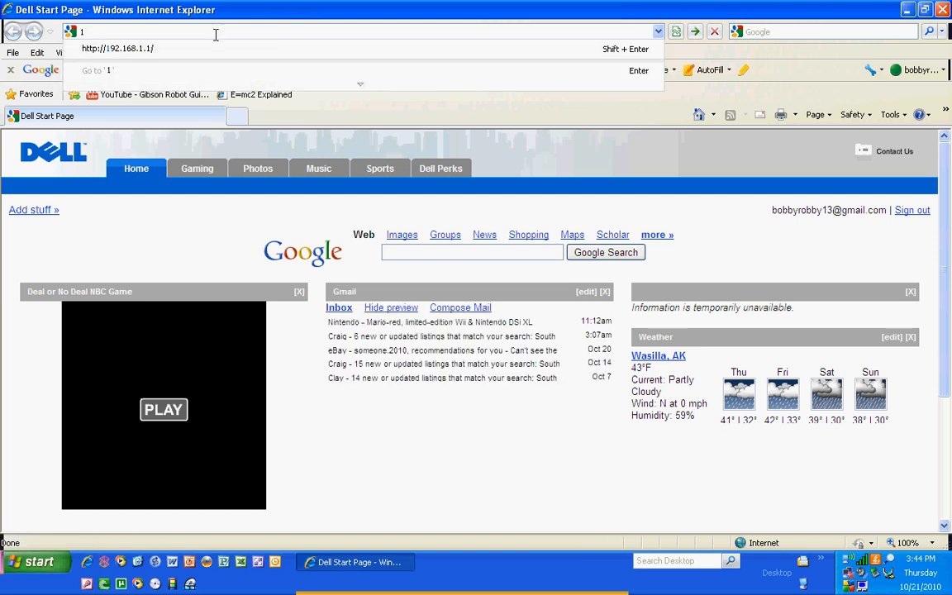
pyautogui.click(214, 48)
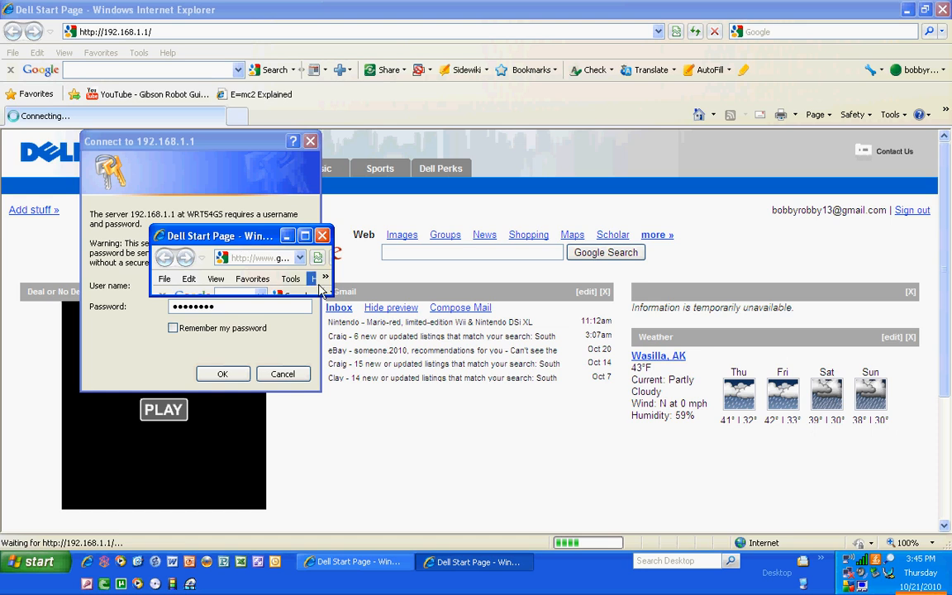
# Log in to the router with its user name and password, and close the small extra browser window
pyautogui.moveTo(331, 295)
pyautogui.mouseDown()
pyautogui.moveTo(336, 309)
pyautogui.moveTo(317, 280)
pyautogui.mouseUp()
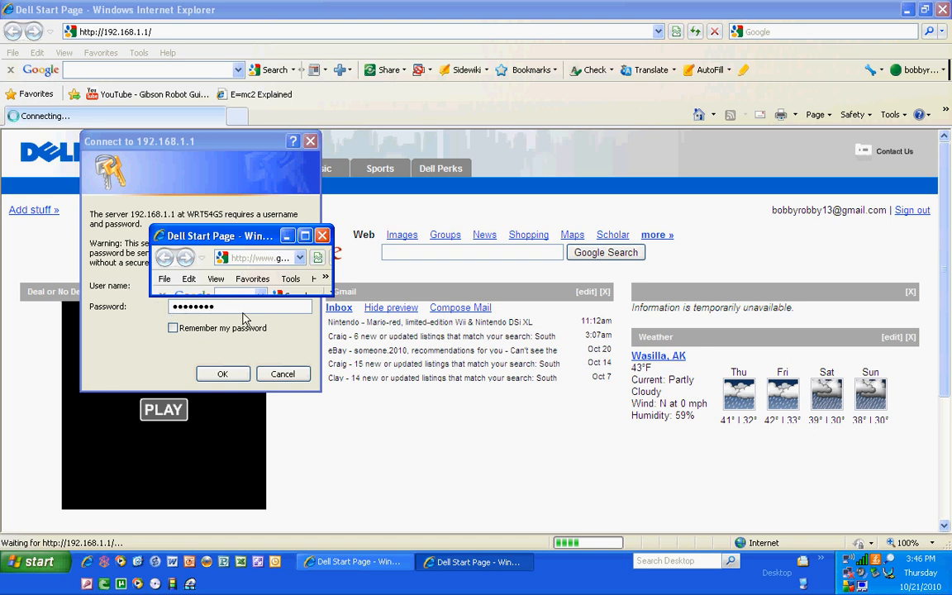
pyautogui.click(216, 374)
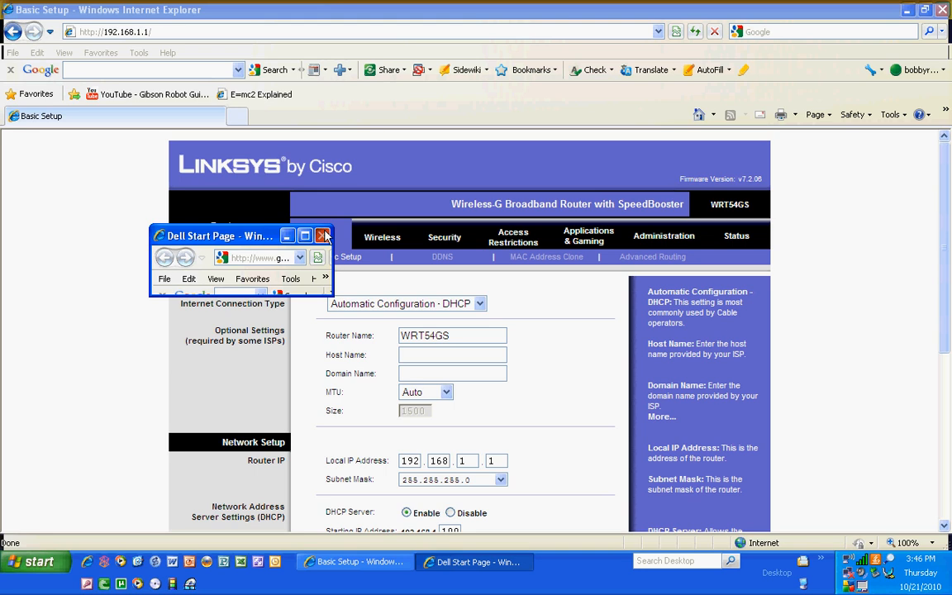
pyautogui.click(322, 237)
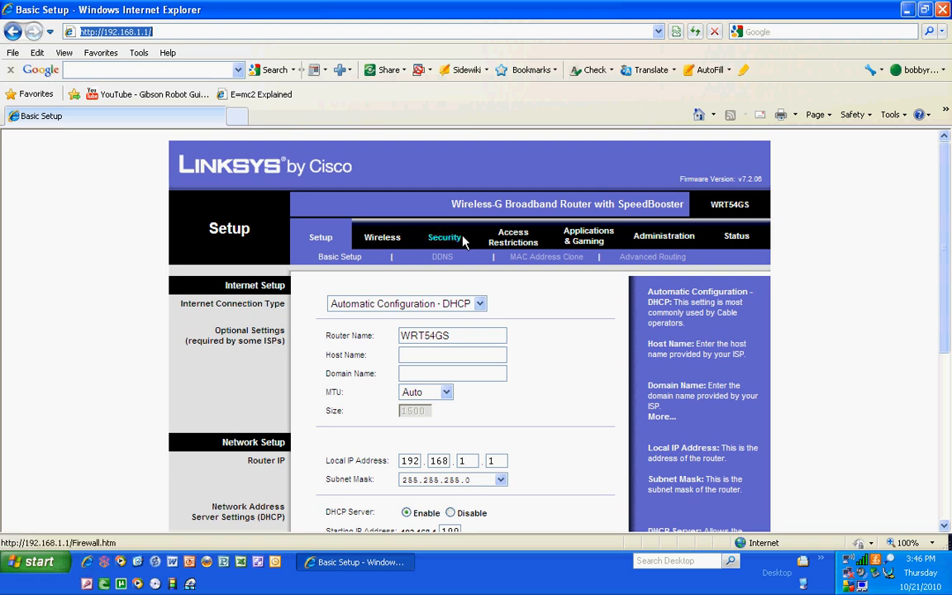
# Review the router's basic wireless settings, wireless security, firewall and access restrictions pages
pyautogui.click(368, 238)
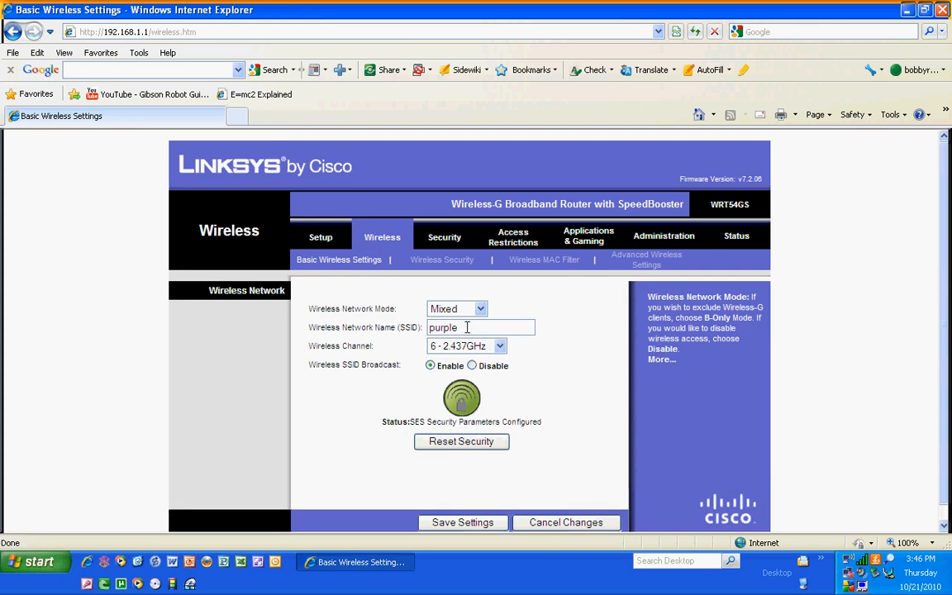
pyautogui.click(447, 261)
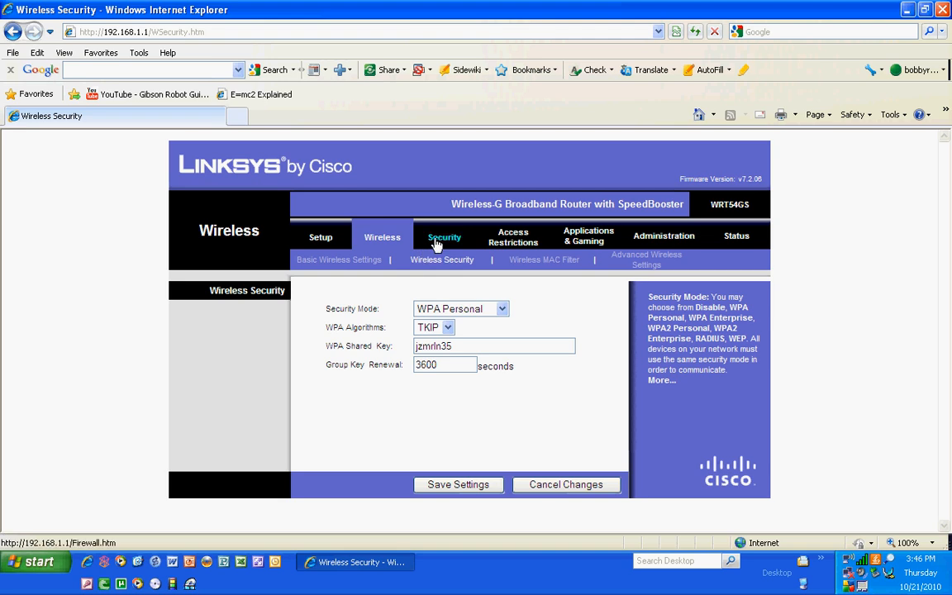
pyautogui.click(435, 242)
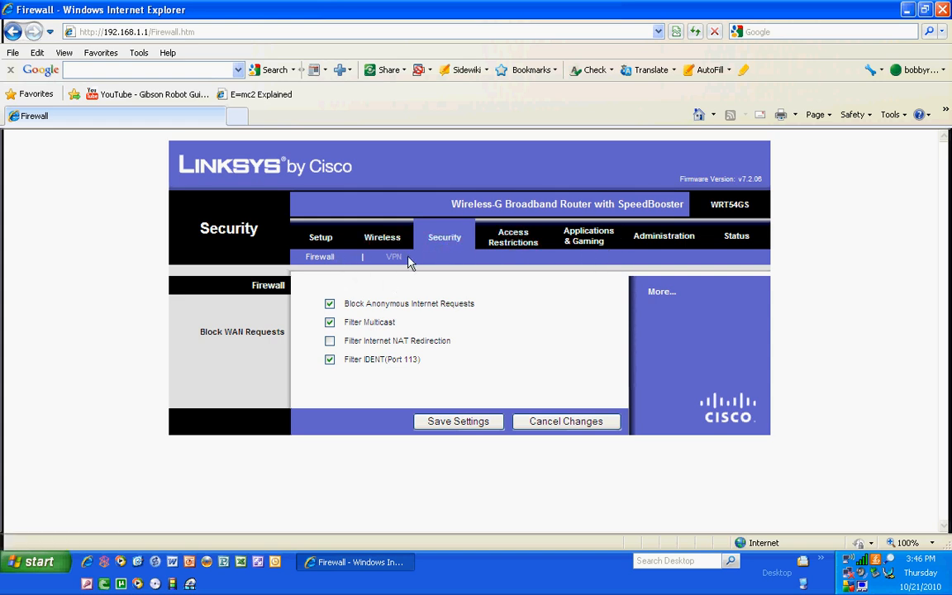
pyautogui.click(531, 245)
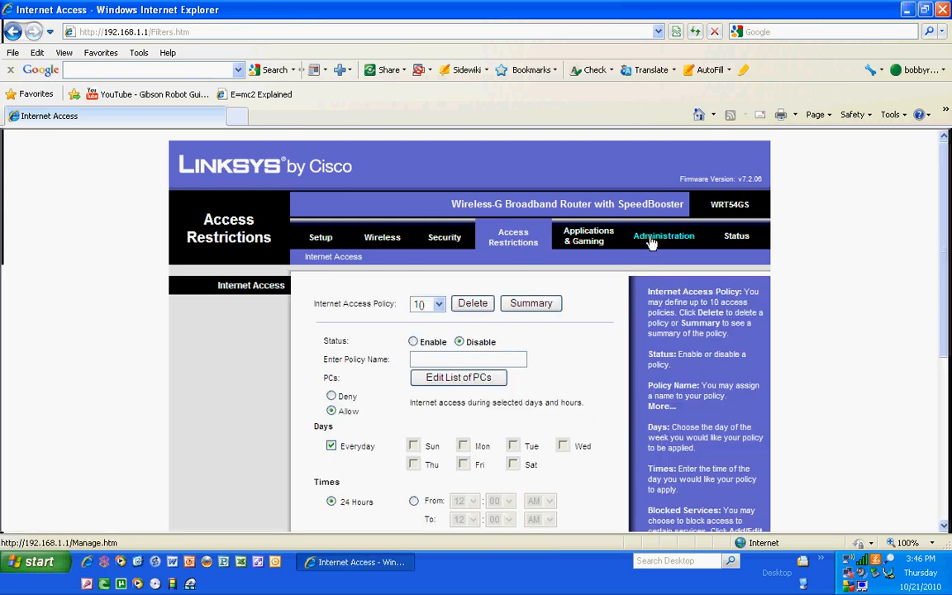
# Go to the router's Administration management settings, select the router password and confirmation fields in turn, and save the settings
pyautogui.click(652, 243)
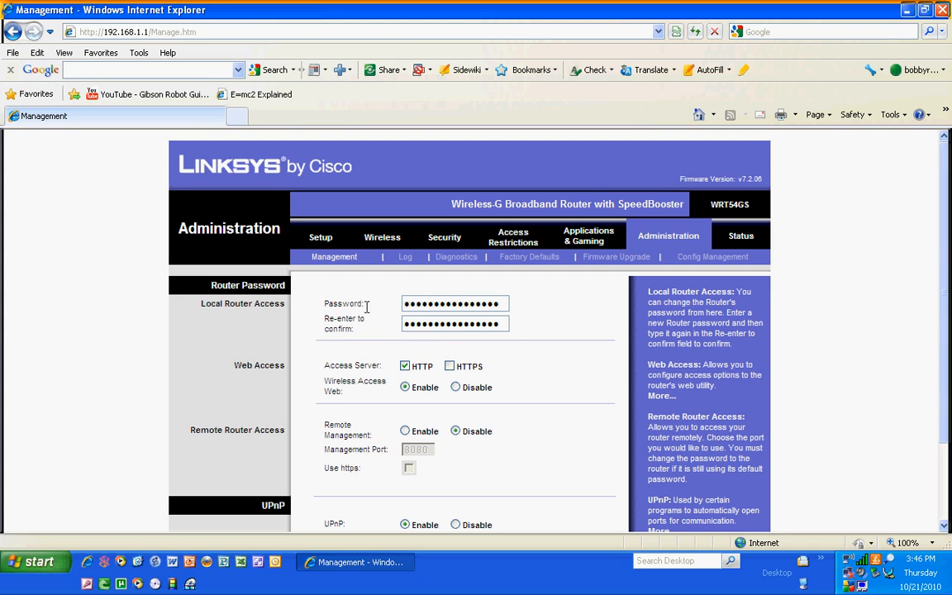
pyautogui.doubleClick(476, 304)
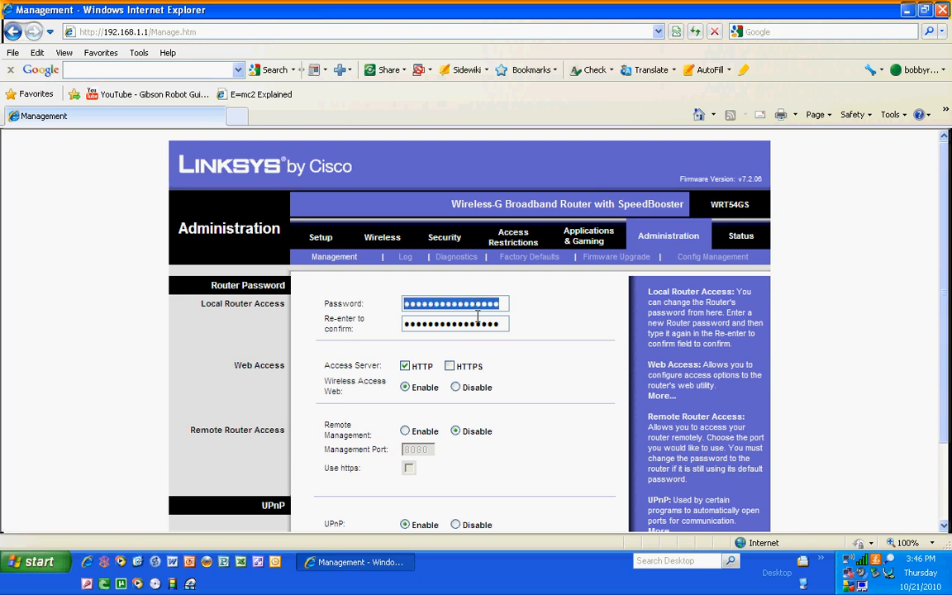
pyautogui.doubleClick(480, 324)
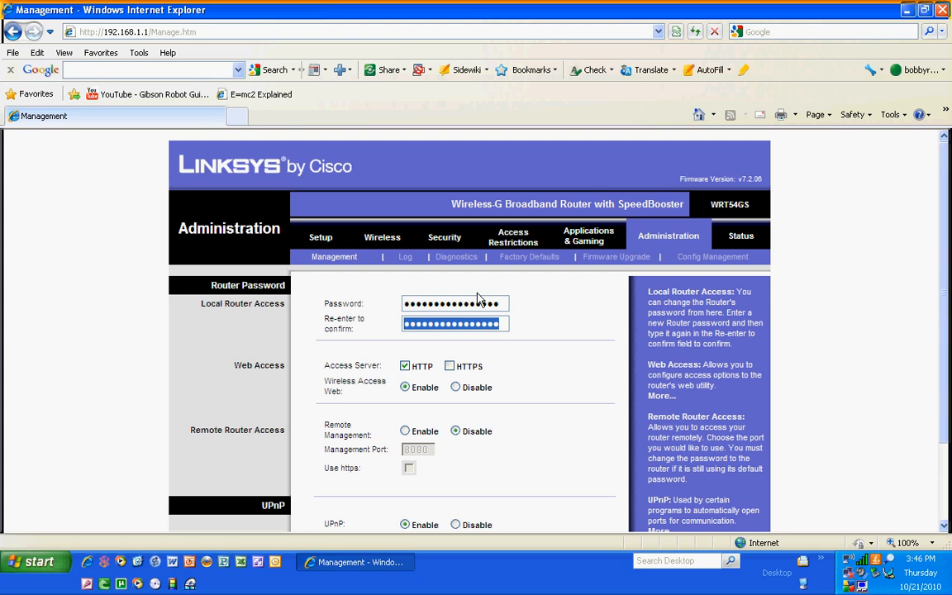
pyautogui.click(527, 339)
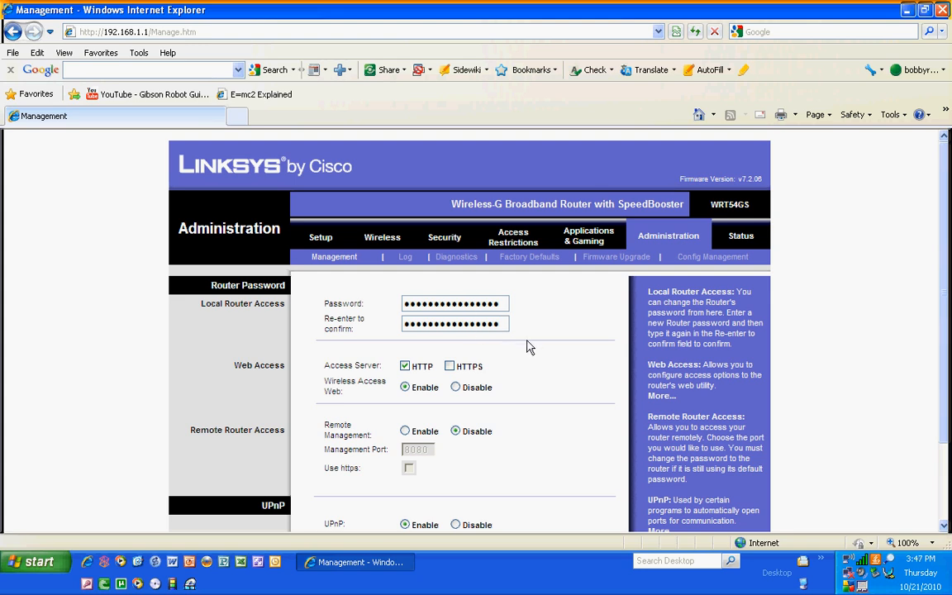
pyautogui.scroll(-3, 851, 331)
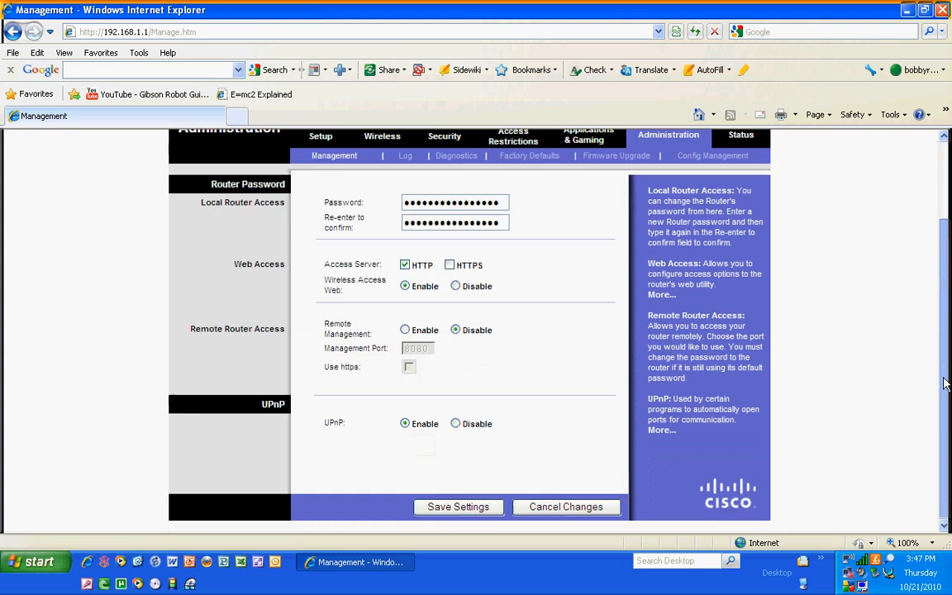
pyautogui.click(459, 507)
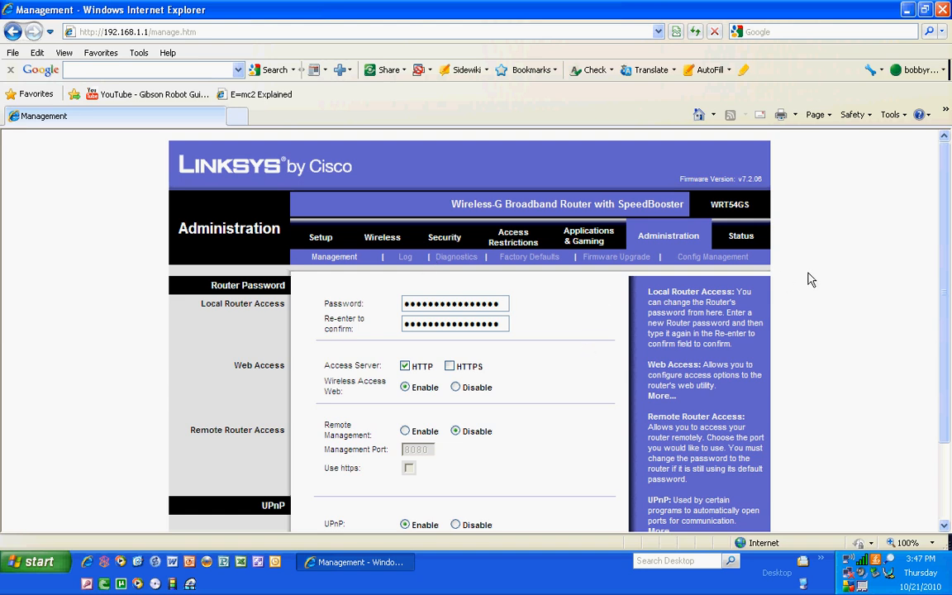
pyautogui.scroll(-3, 946, 303)
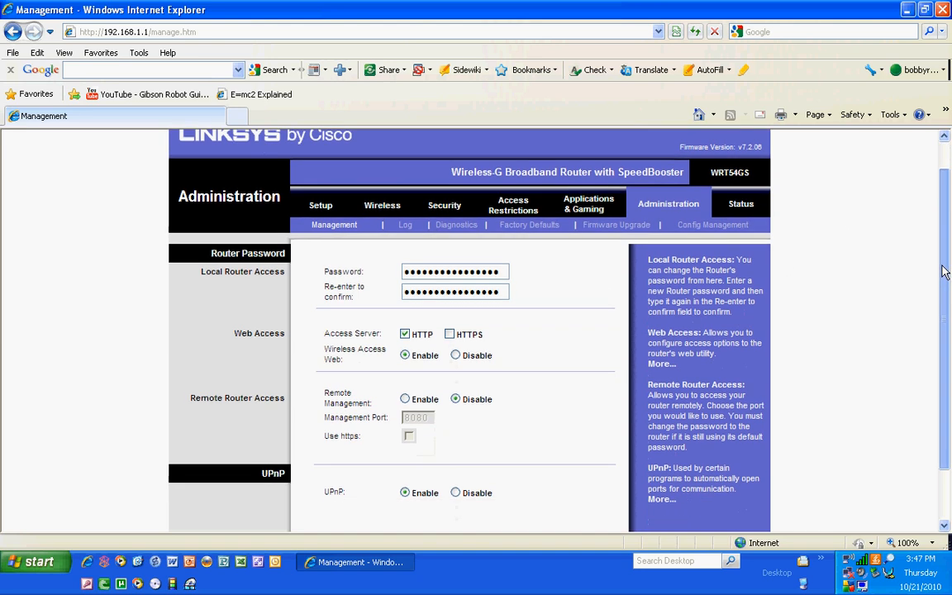
pyautogui.moveTo(944, 297); pyautogui.dragTo(951, 172)
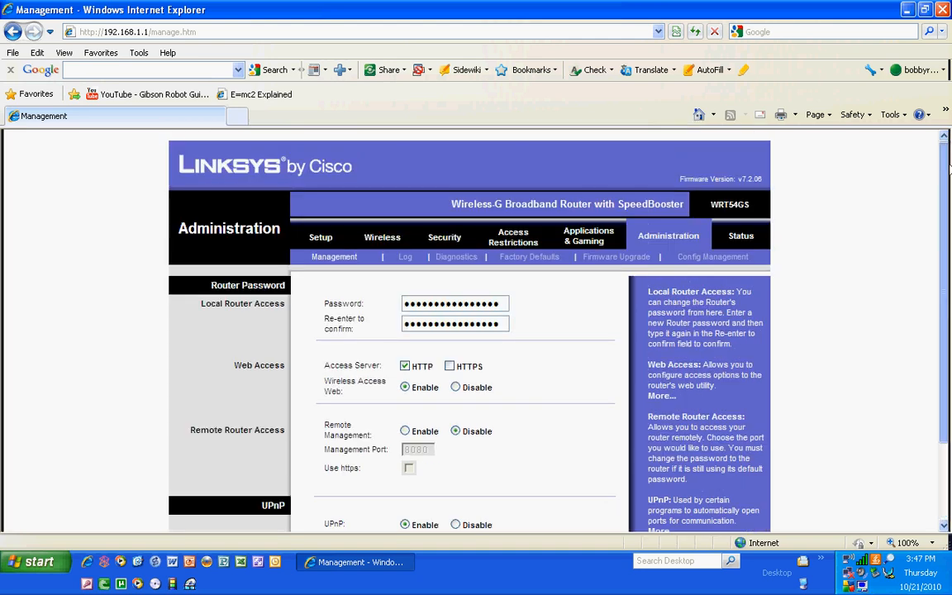
pyautogui.moveTo(948, 160); pyautogui.dragTo(947, 162)
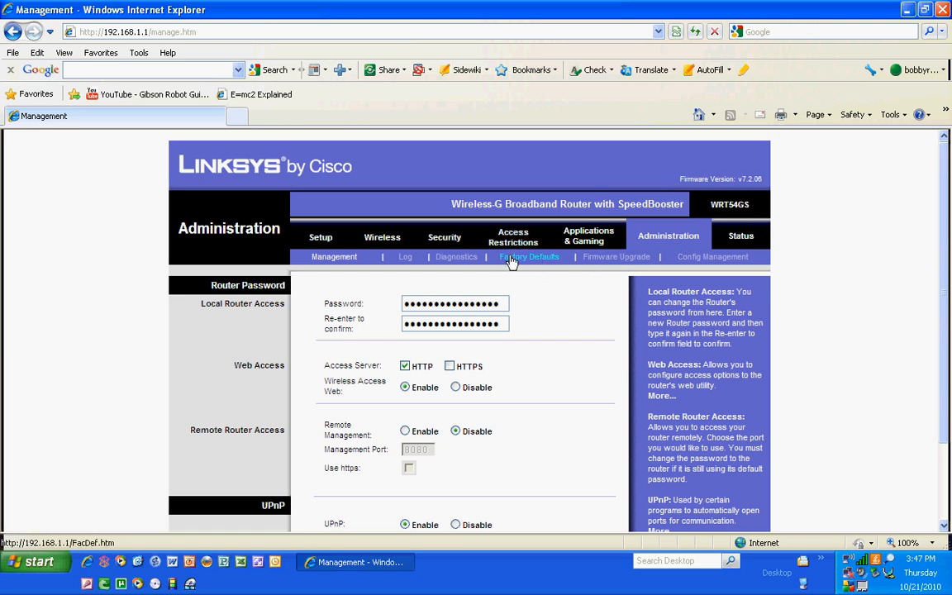
# Check the router's basic setup and return to the basic wireless settings to inspect the wireless network name (SSID) field
pyautogui.click(333, 239)
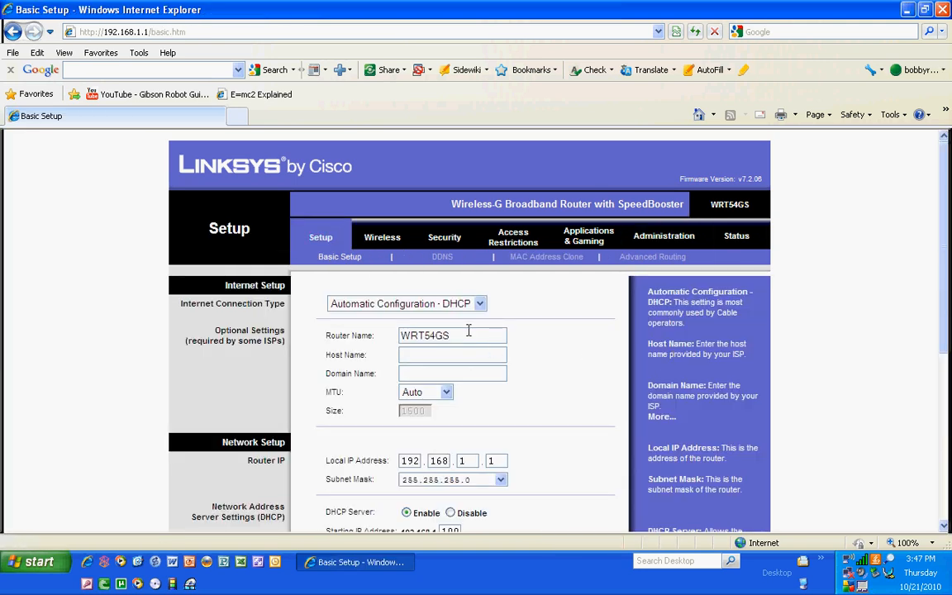
pyautogui.click(379, 243)
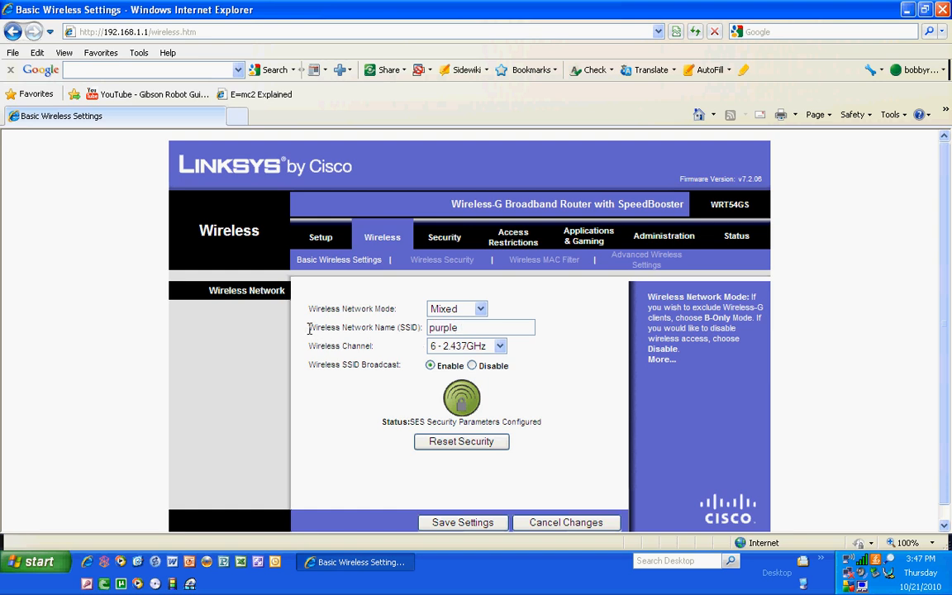
pyautogui.moveTo(314, 327); pyautogui.dragTo(481, 328)
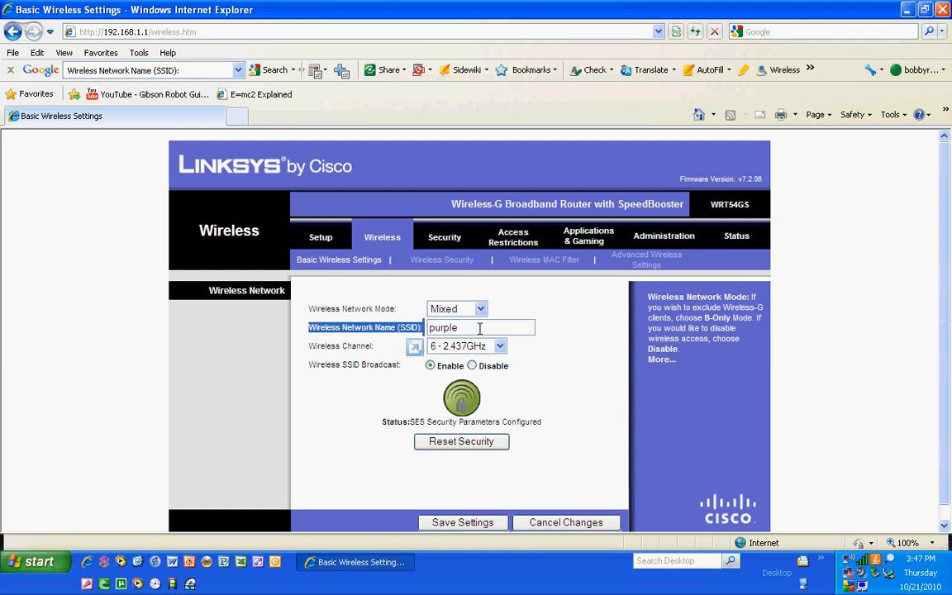
pyautogui.click(468, 334)
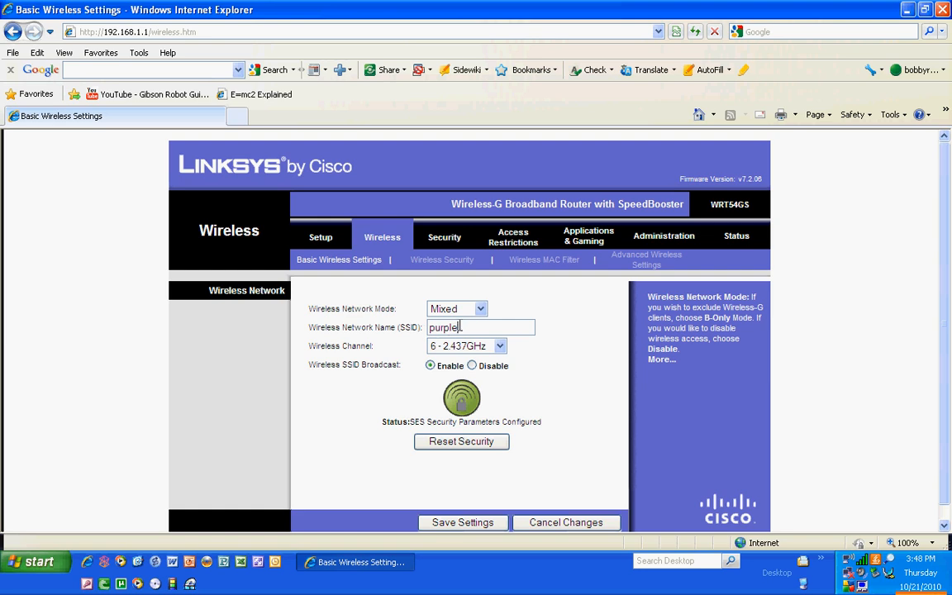
pyautogui.click(48, 560)
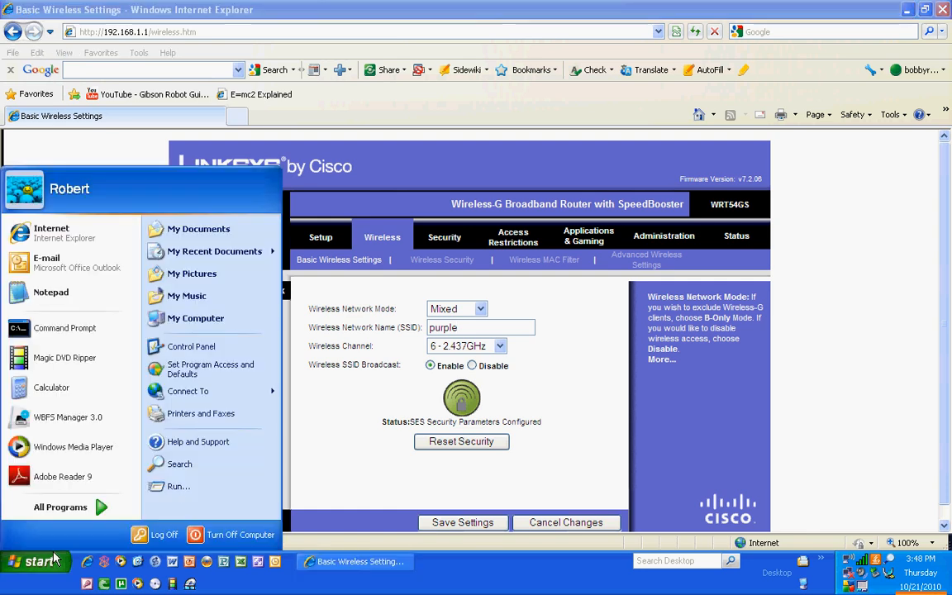
pyautogui.click(198, 347)
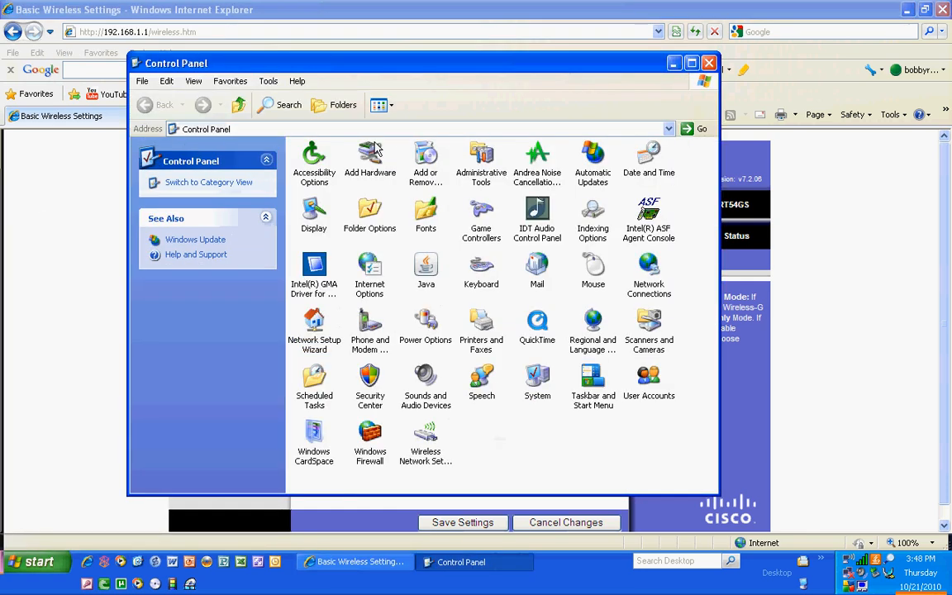
pyautogui.click(709, 63)
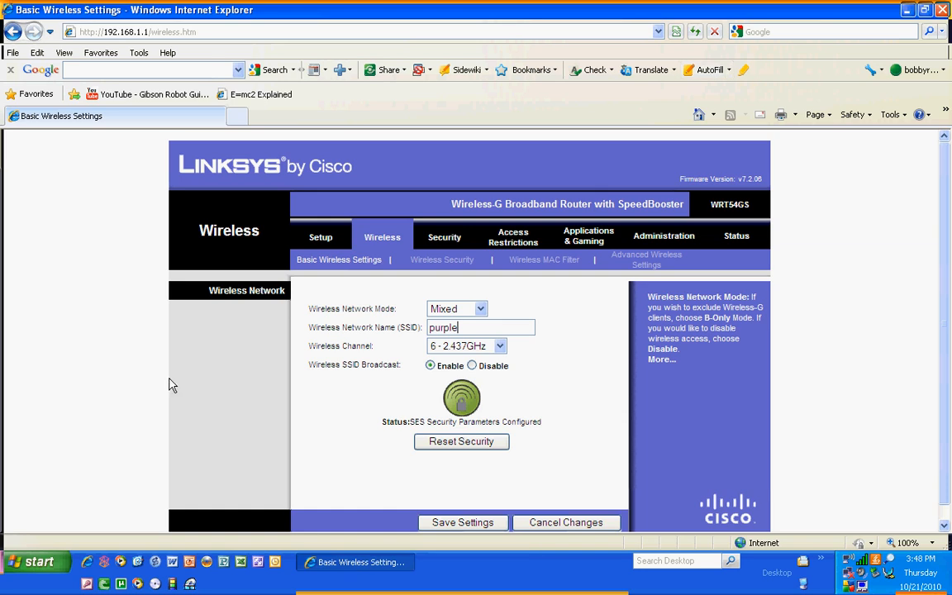
# Open the Windows list of wireless networks in range, inspect a neighbouring network and the "purple" network, and close the list
pyautogui.click(35, 562)
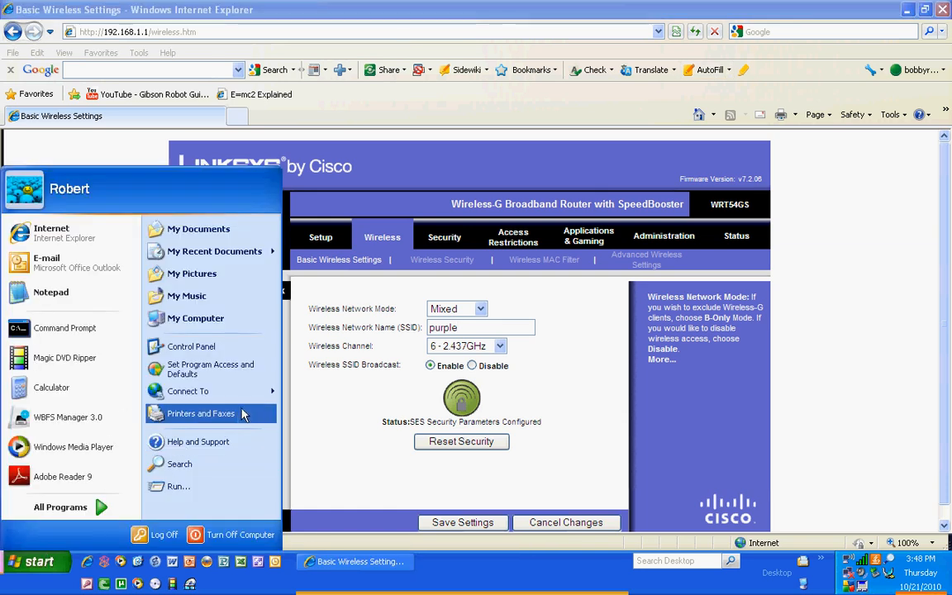
pyautogui.moveTo(240, 396)
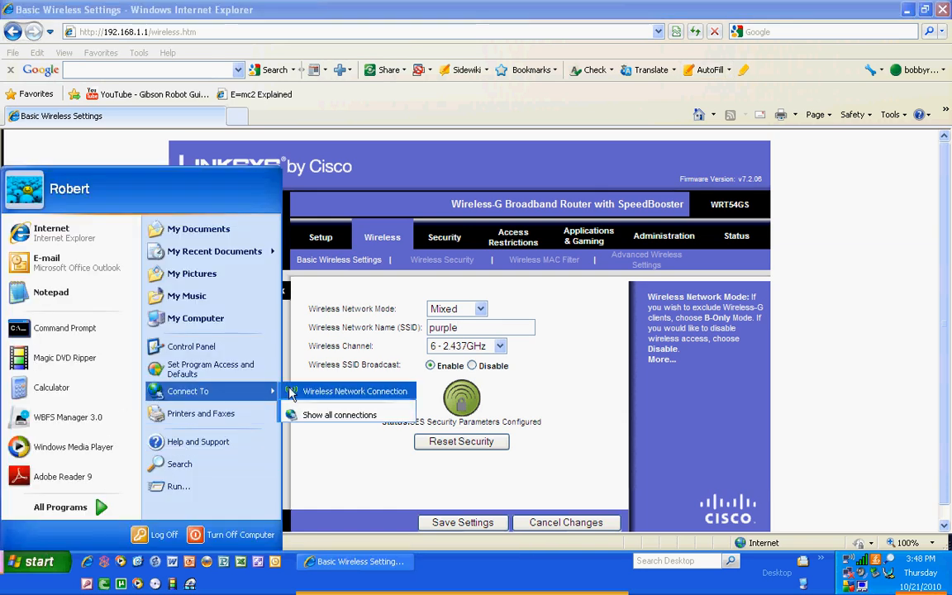
pyautogui.click(302, 388)
pyautogui.click(565, 413)
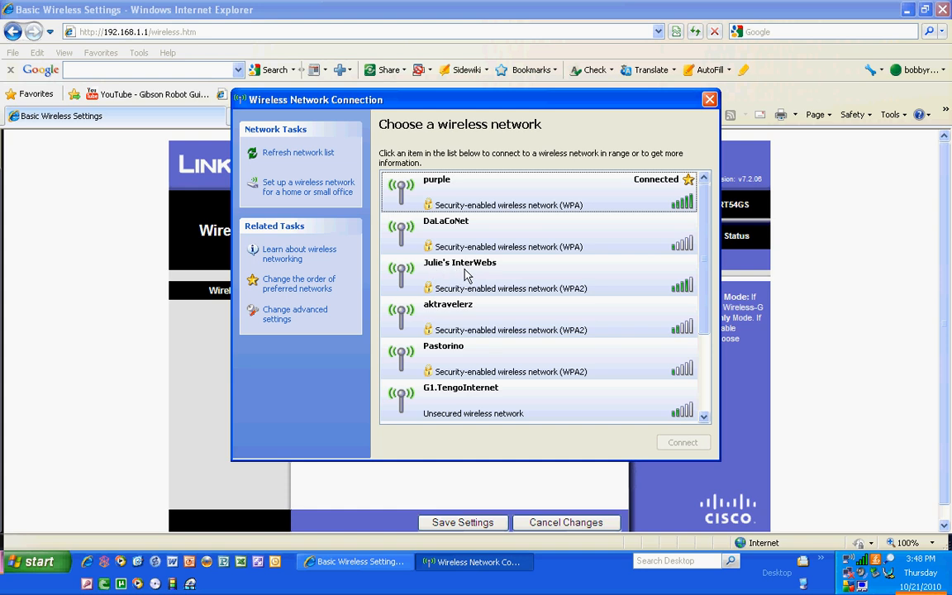
pyautogui.click(492, 269)
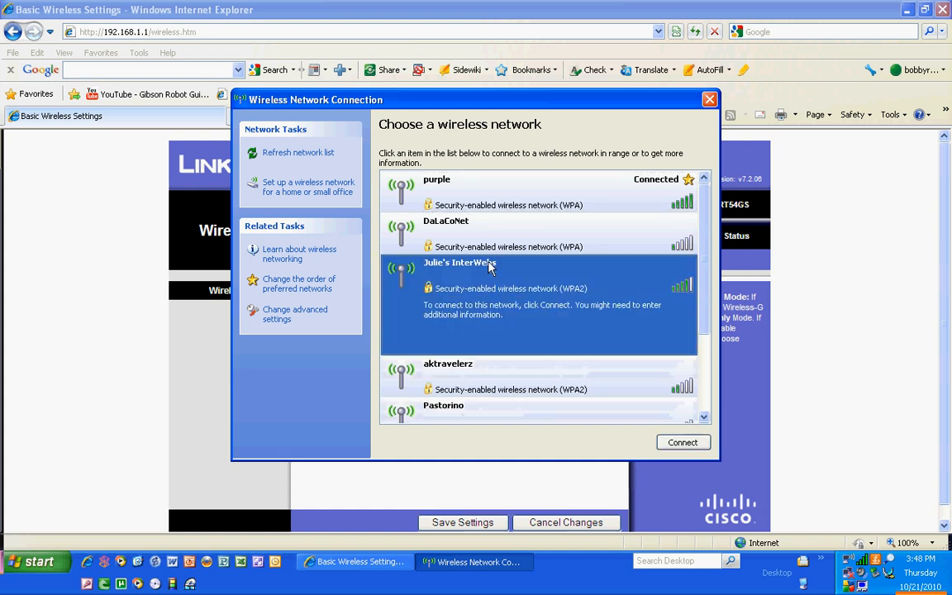
pyautogui.click(423, 178)
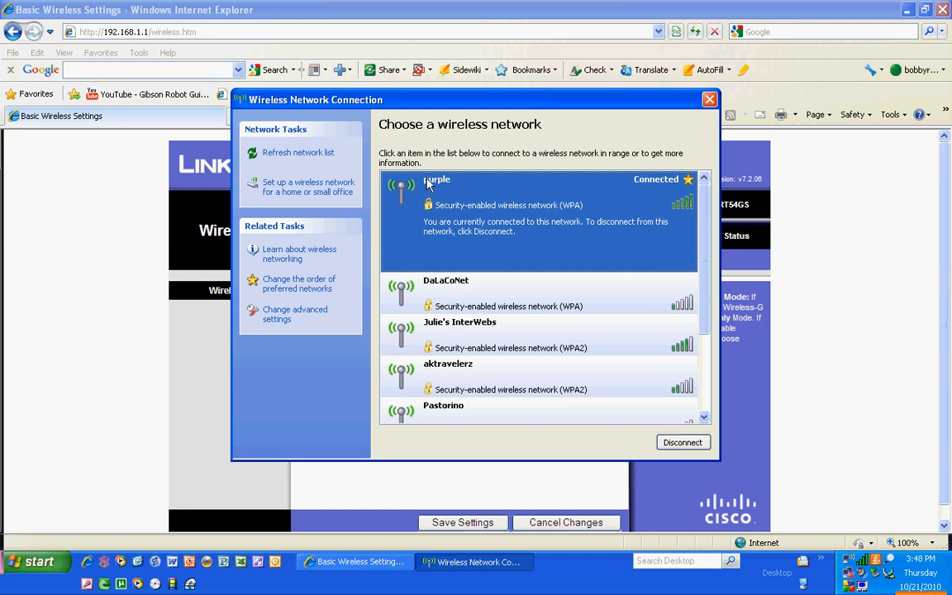
pyautogui.click(710, 100)
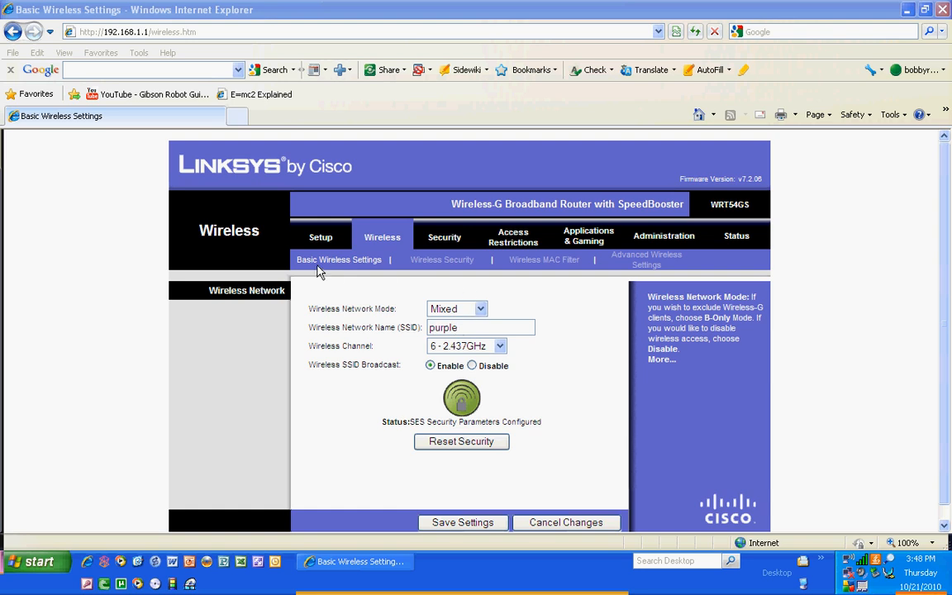
# Review the router's Basic Setup page, including its network, DHCP and time zone settings, and close the browser
pyautogui.click(319, 238)
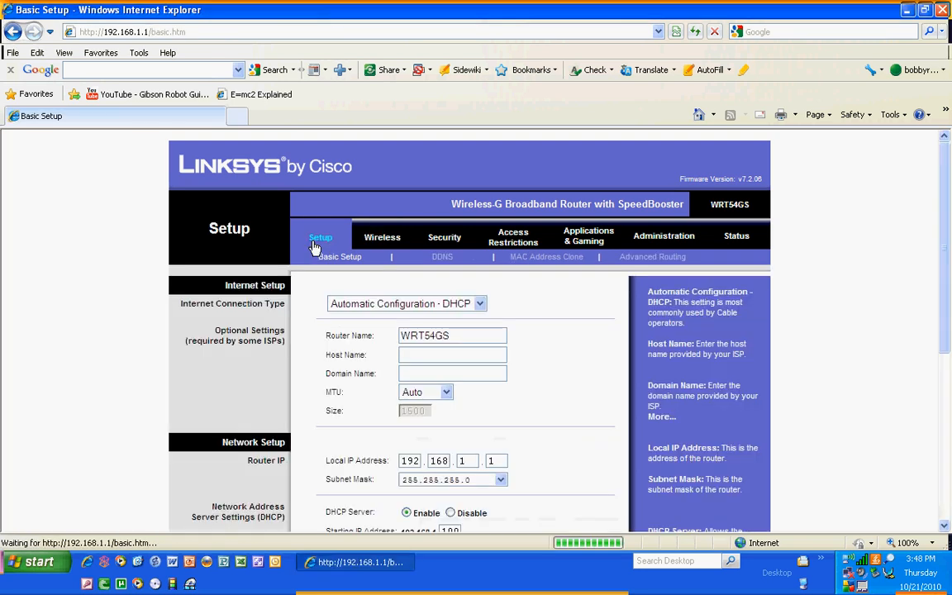
pyautogui.moveTo(946, 261); pyautogui.dragTo(937, 329)
pyautogui.scroll(-3, 936, 329)
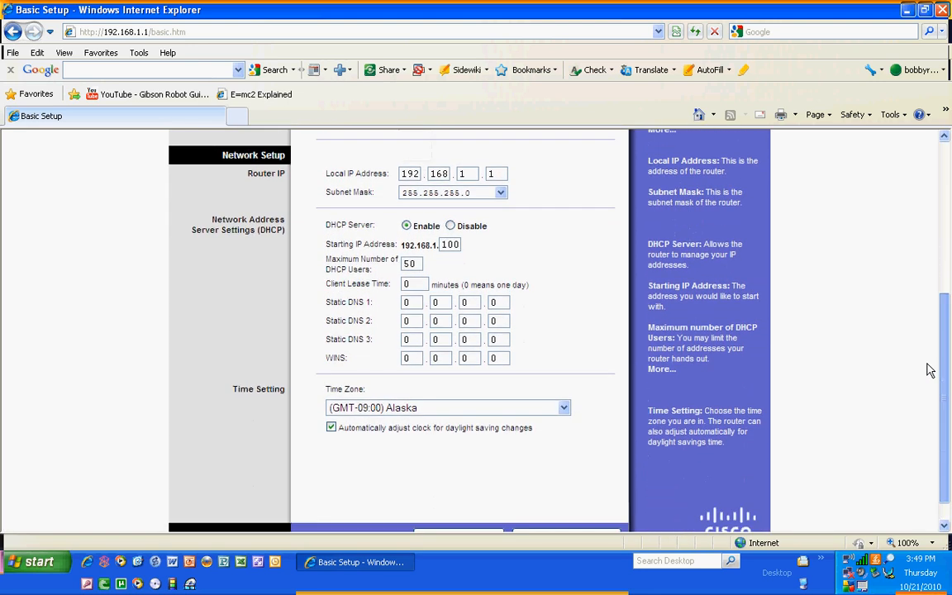
pyautogui.scroll(8, 915, 377)
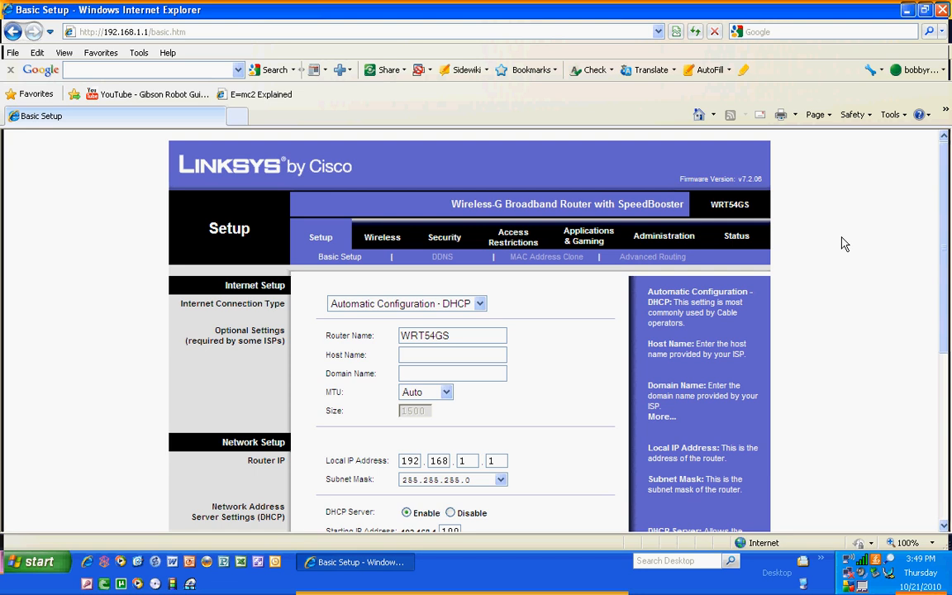
pyautogui.moveTo(946, 224)
pyautogui.mouseDown()
pyautogui.moveTo(944, 361)
pyautogui.moveTo(928, 493)
pyautogui.moveTo(928, 337)
pyautogui.moveTo(949, 333)
pyautogui.moveTo(943, 208)
pyautogui.mouseUp()
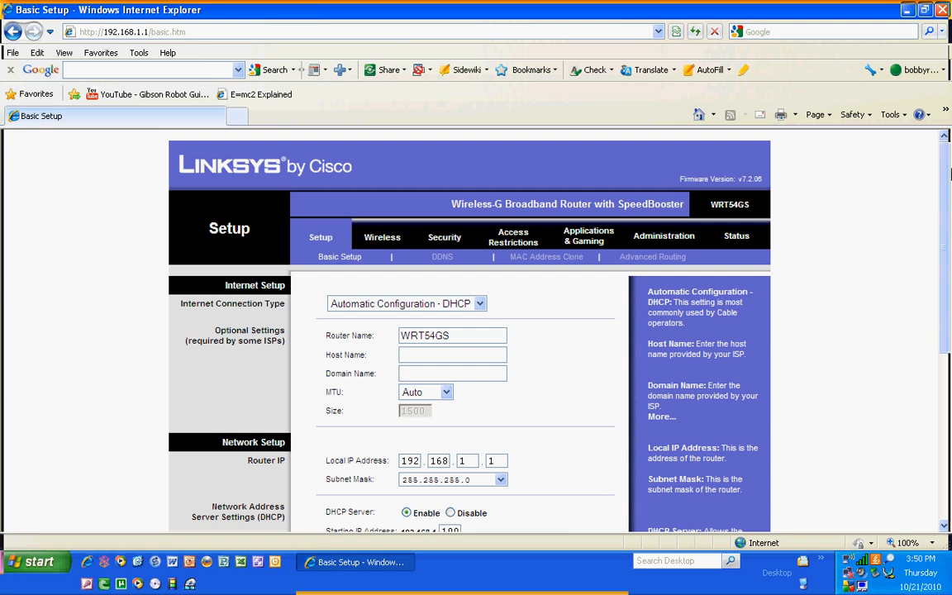
pyautogui.click(942, 11)
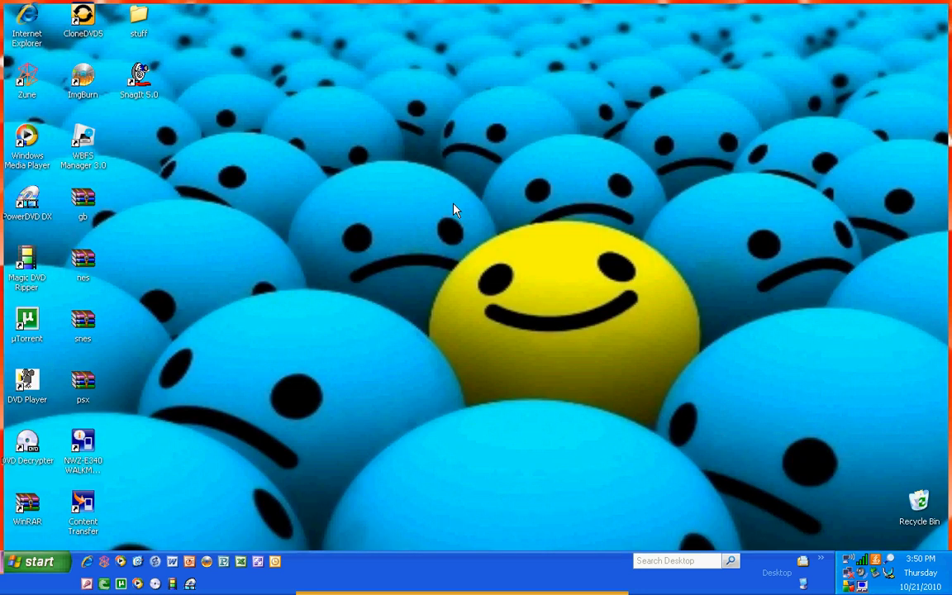